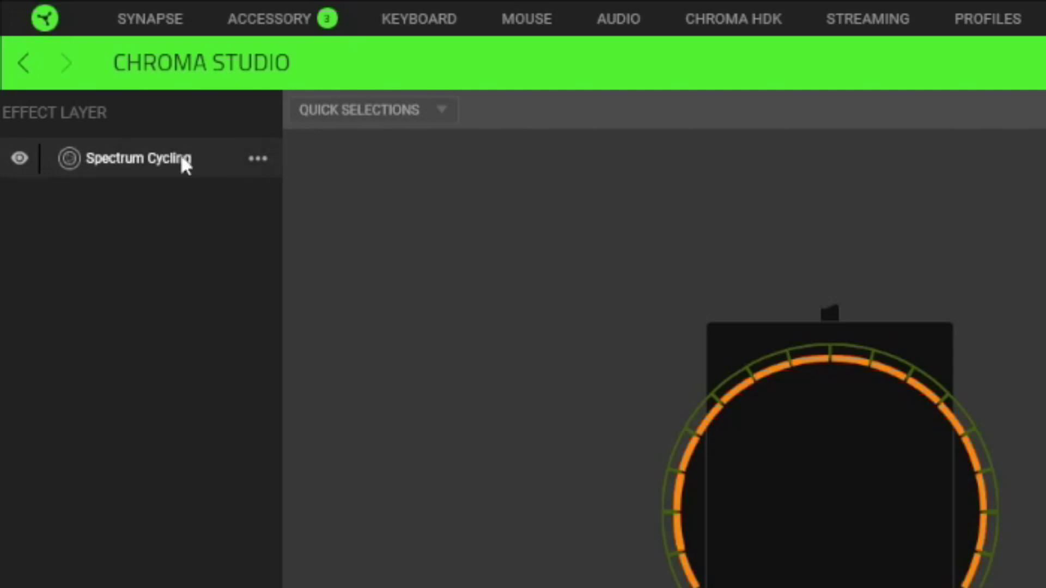
Switch the layer's Spectrum Cycling effect to Wave
left_click(255, 158)
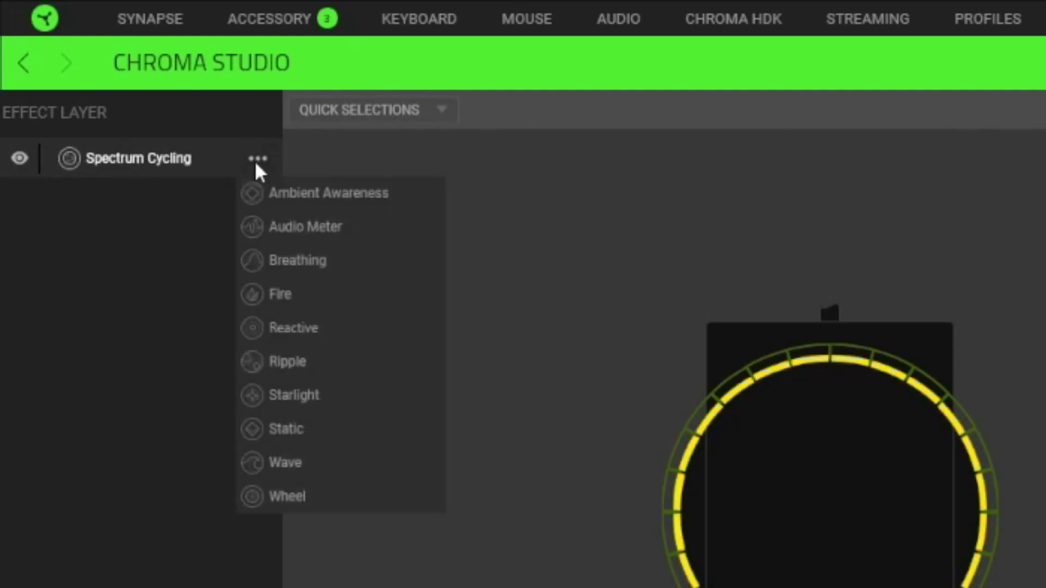
left_click(299, 466)
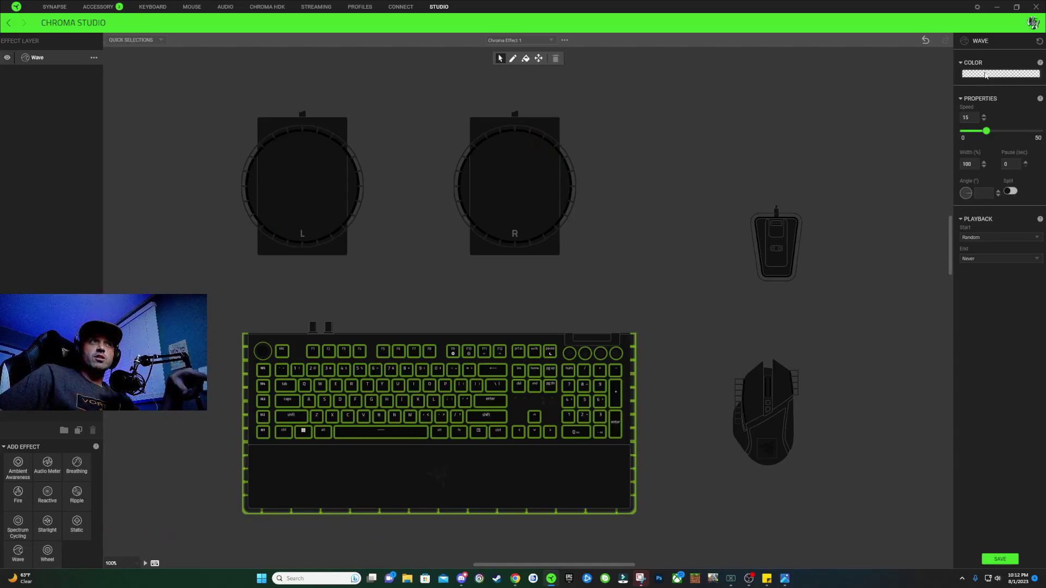
Apply the rainbow colour pattern to the Wave and nudge its green stop slightly left
left_click(970, 74)
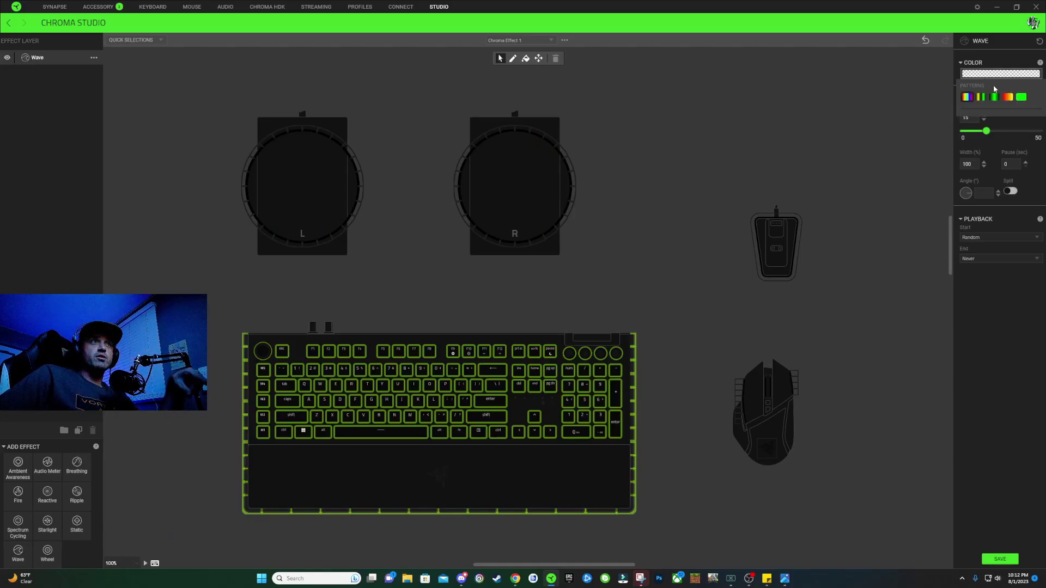
left_click(967, 98)
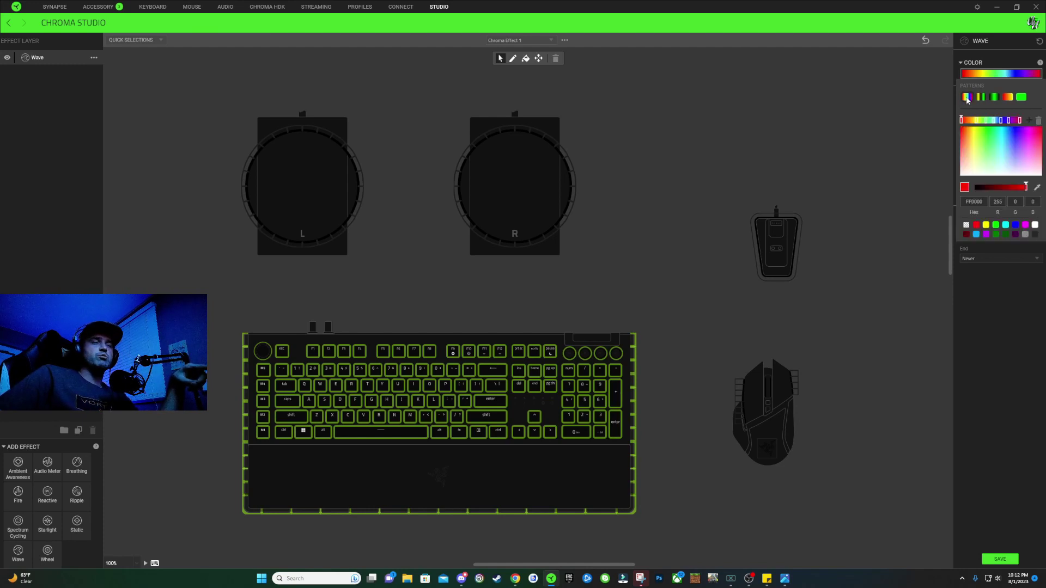
left_click(975, 120)
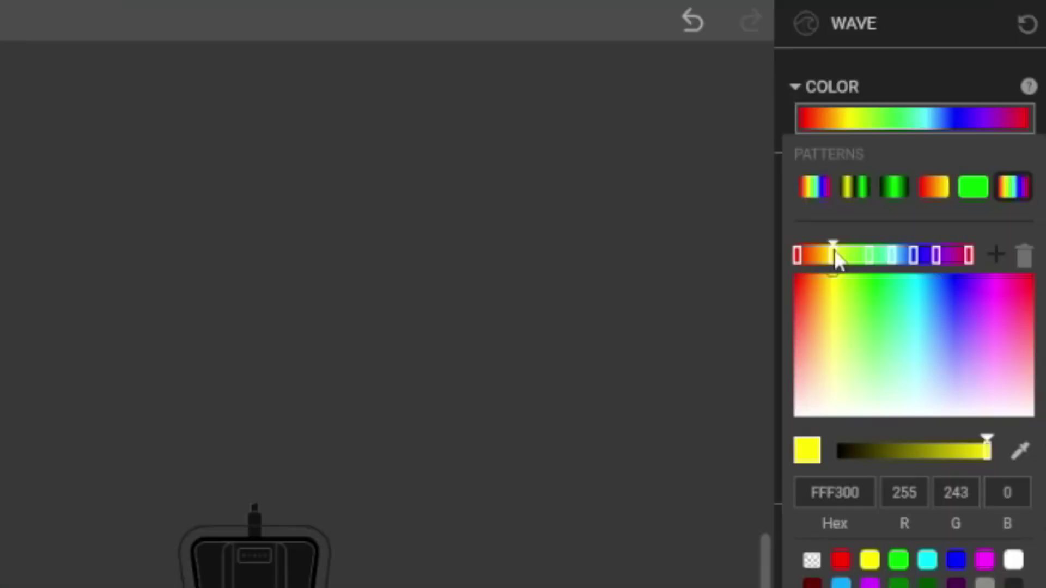
left_click_drag(870, 258, 863, 257)
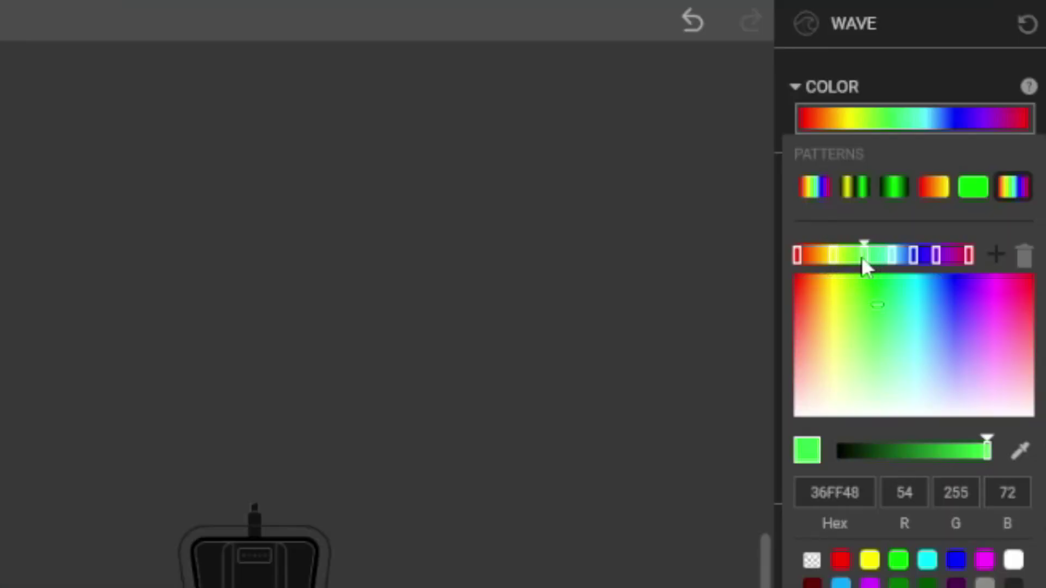
left_click(889, 258)
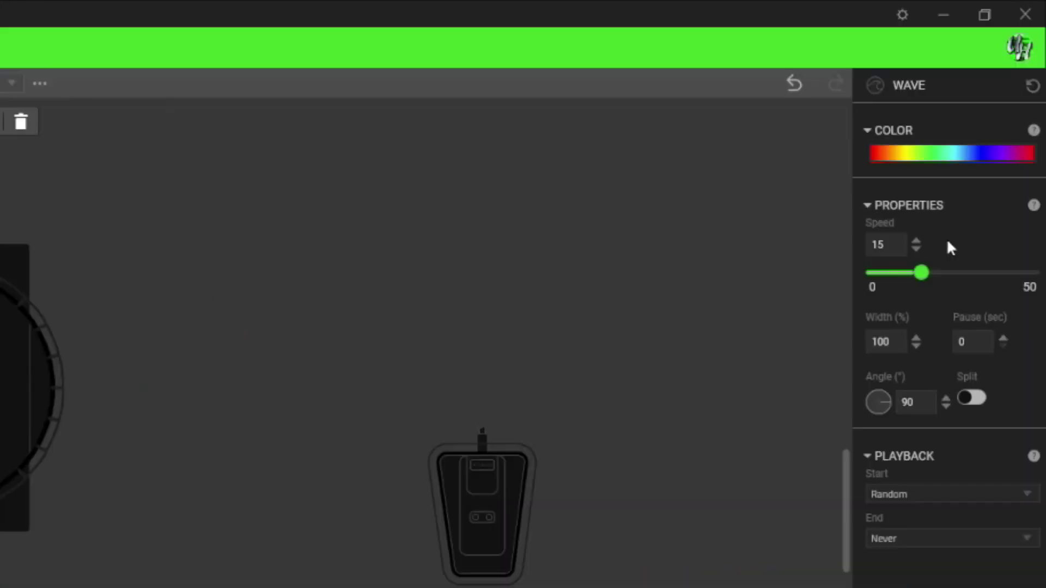
Set the Wave's speed to 0, width to 125% and angle to 47°
left_click_drag(921, 273, 740, 295)
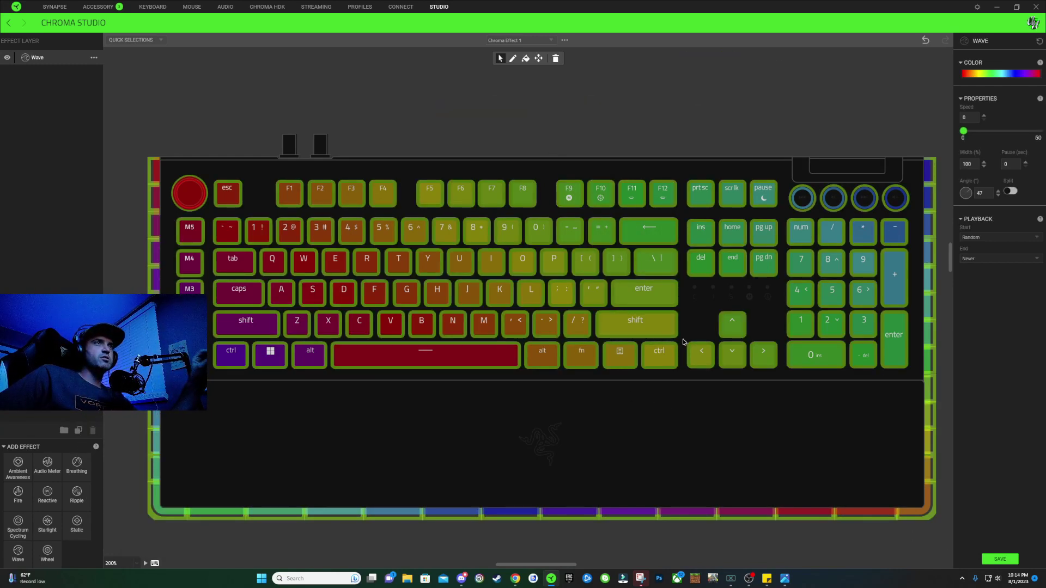
left_click(1007, 75)
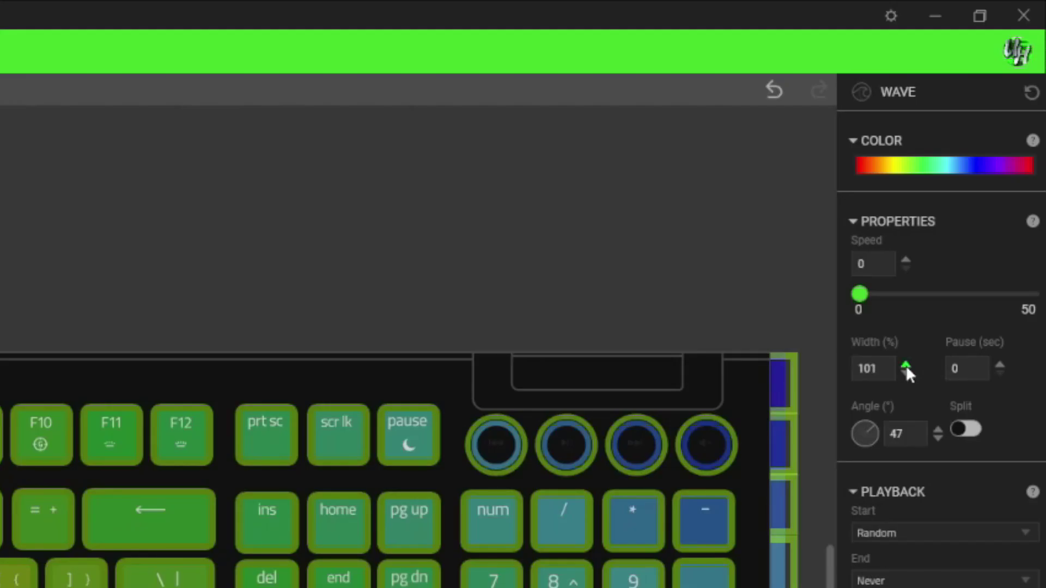
left_click(905, 365)
left_click(905, 365)
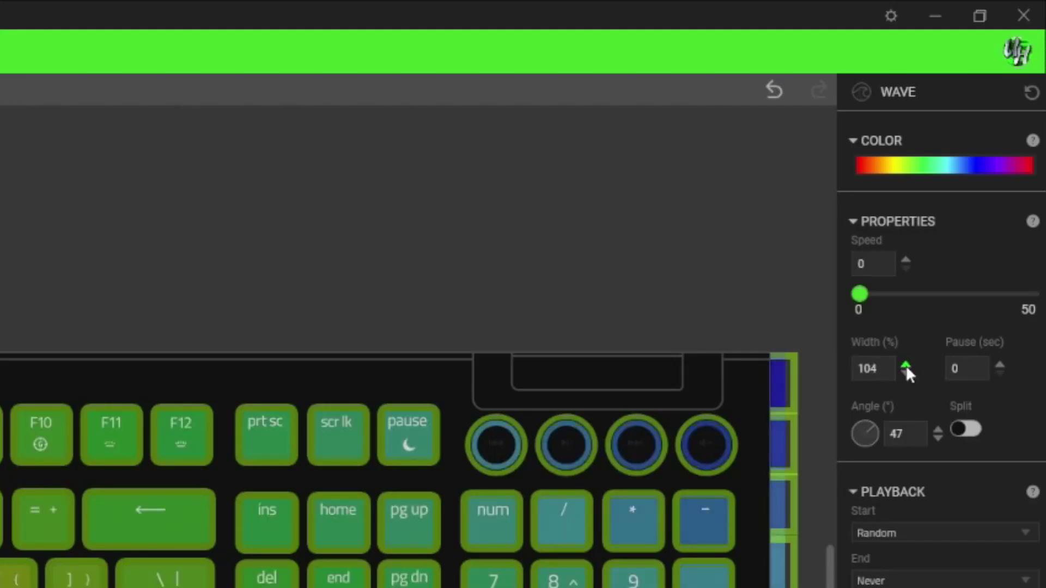
left_click(906, 365)
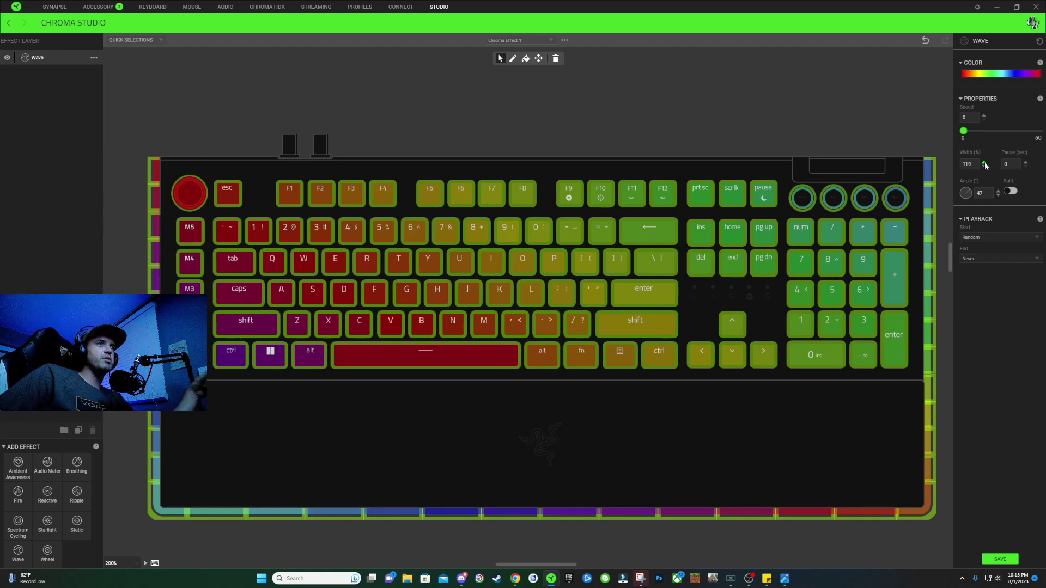
left_click(985, 162)
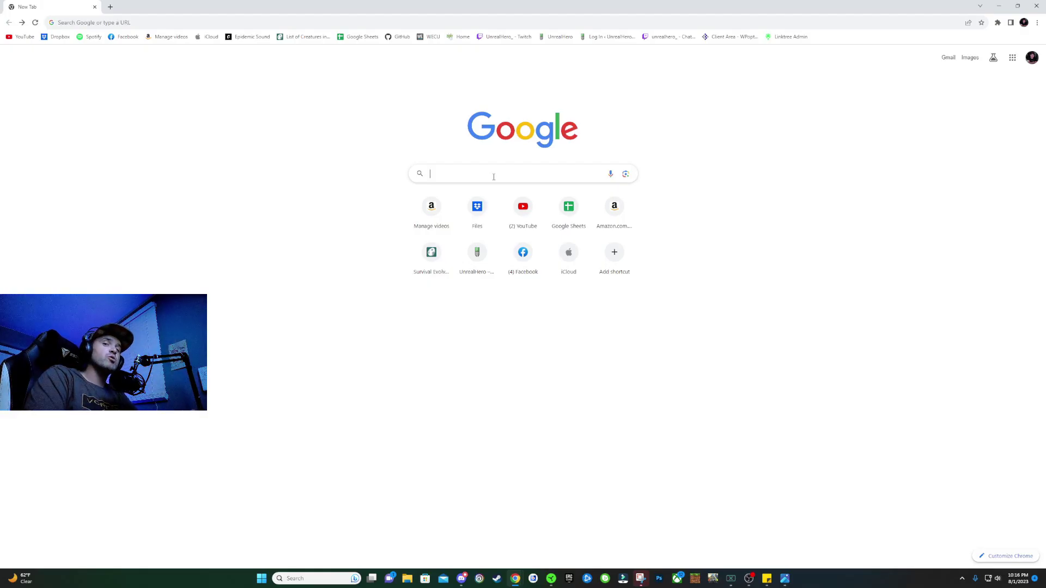
Search Google for 'instagram color gradient' and expand the answer listing its hex colours
left_click(494, 177)
type("insta")
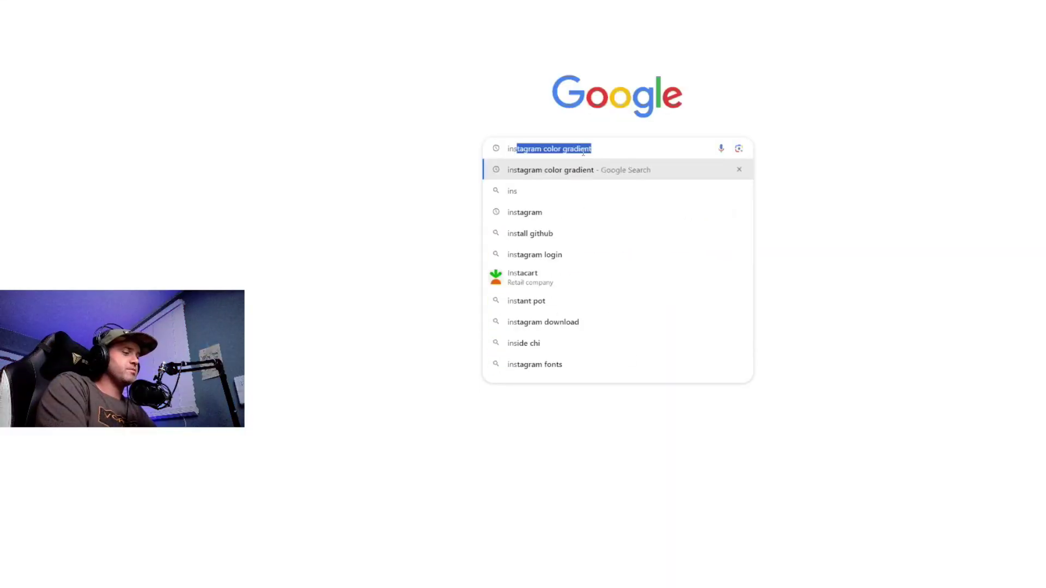
key("Return")
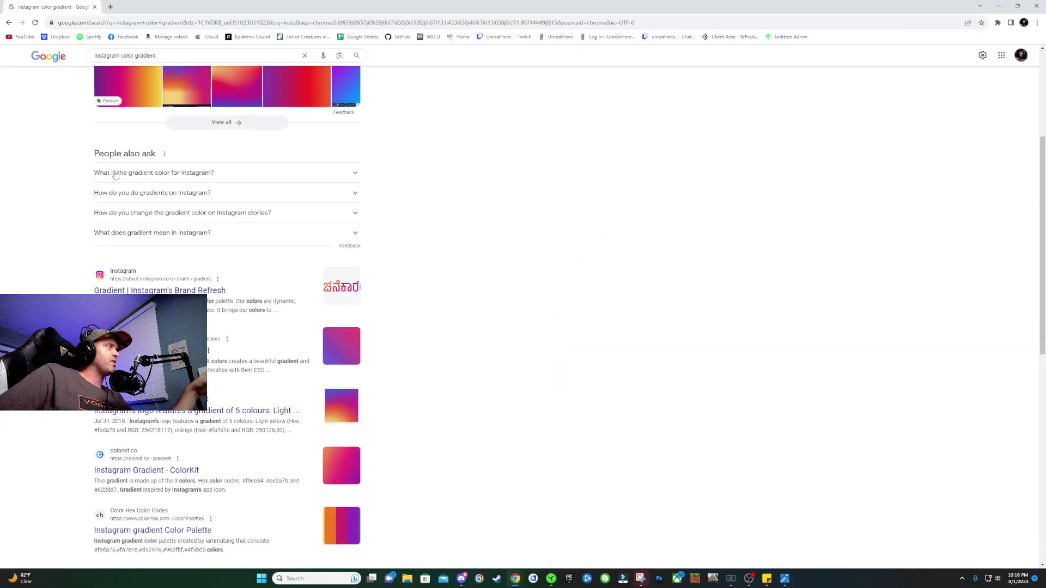
left_click(251, 179)
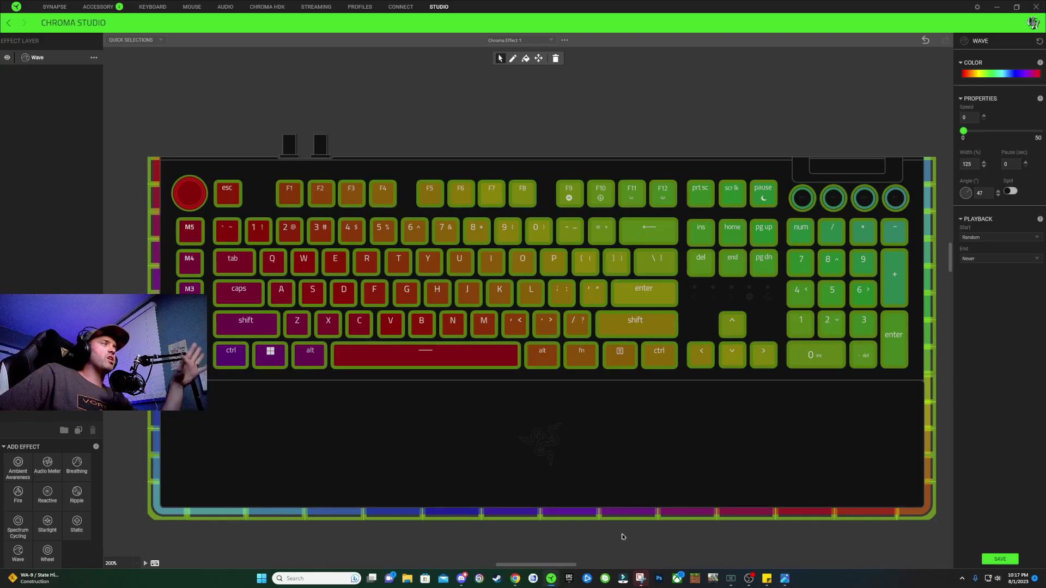
Delete the green and blue stops from the Wave gradient
left_click(1009, 74)
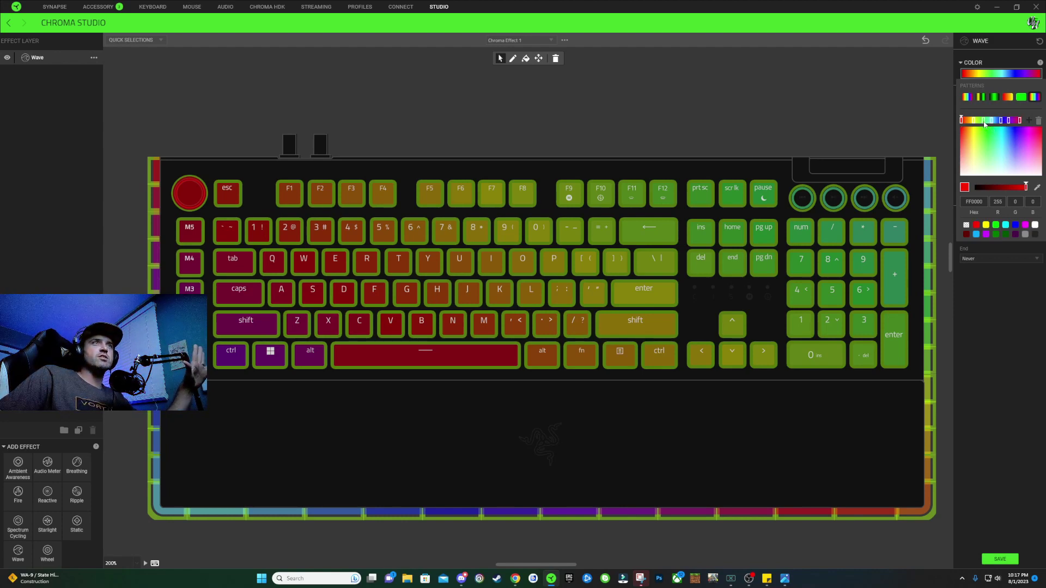
left_click(984, 121)
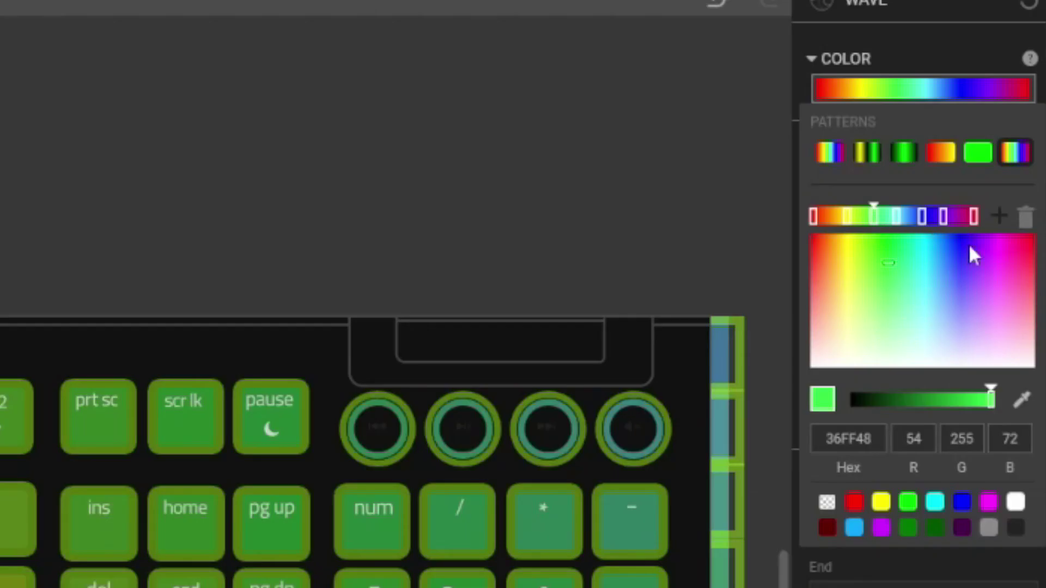
left_click(1026, 217)
left_click(923, 217)
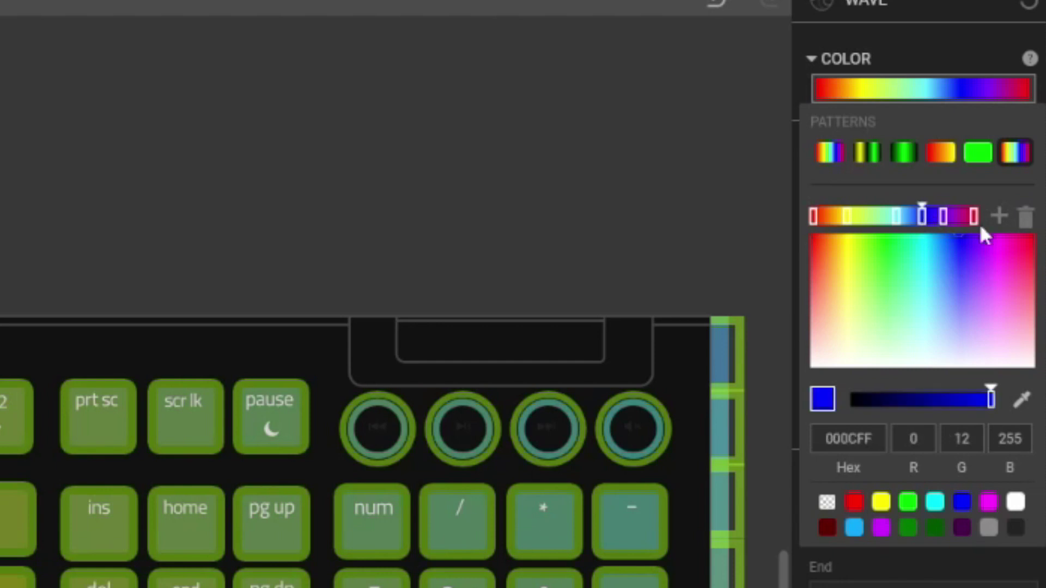
left_click(1026, 217)
Add a new gradient stop and slide the cyan stop further left
left_click(895, 217)
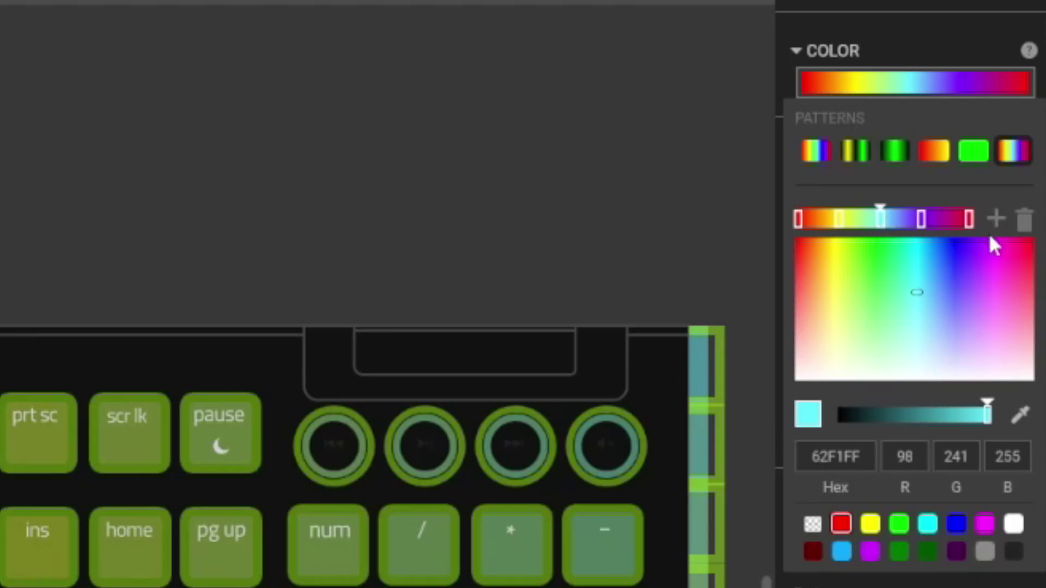
left_click(999, 221)
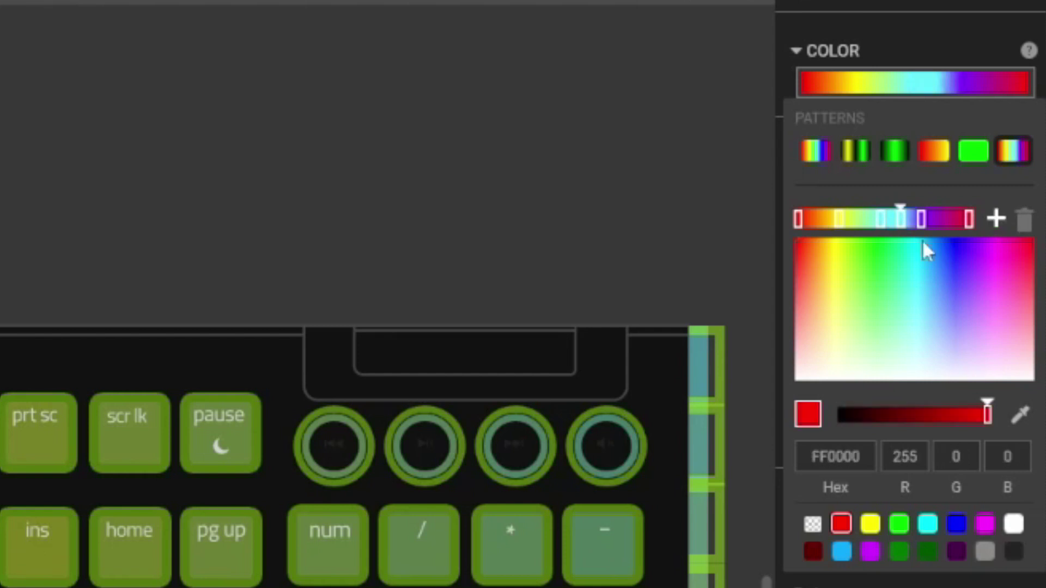
left_click(883, 228)
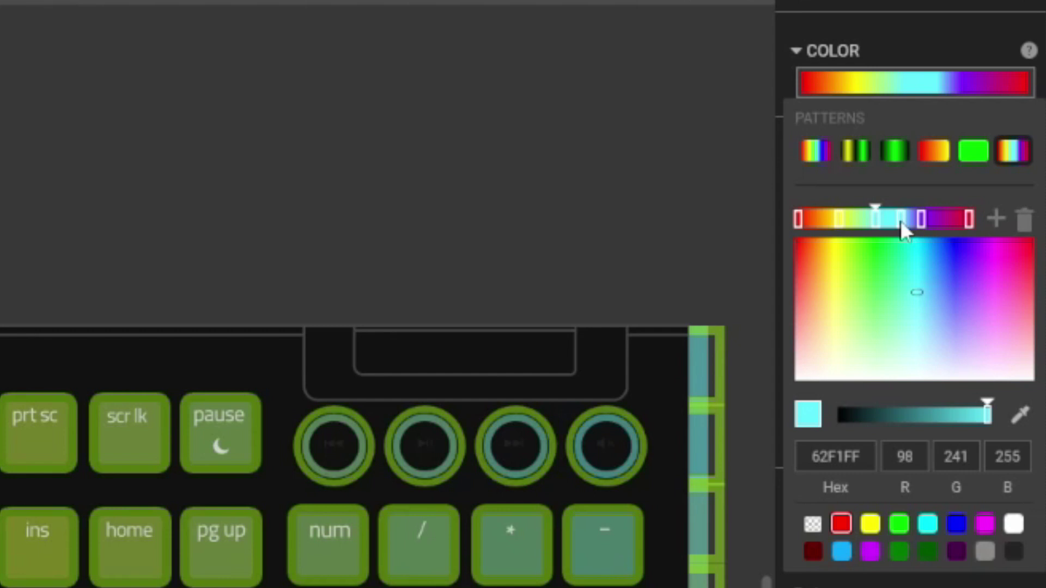
left_click_drag(872, 224, 853, 228)
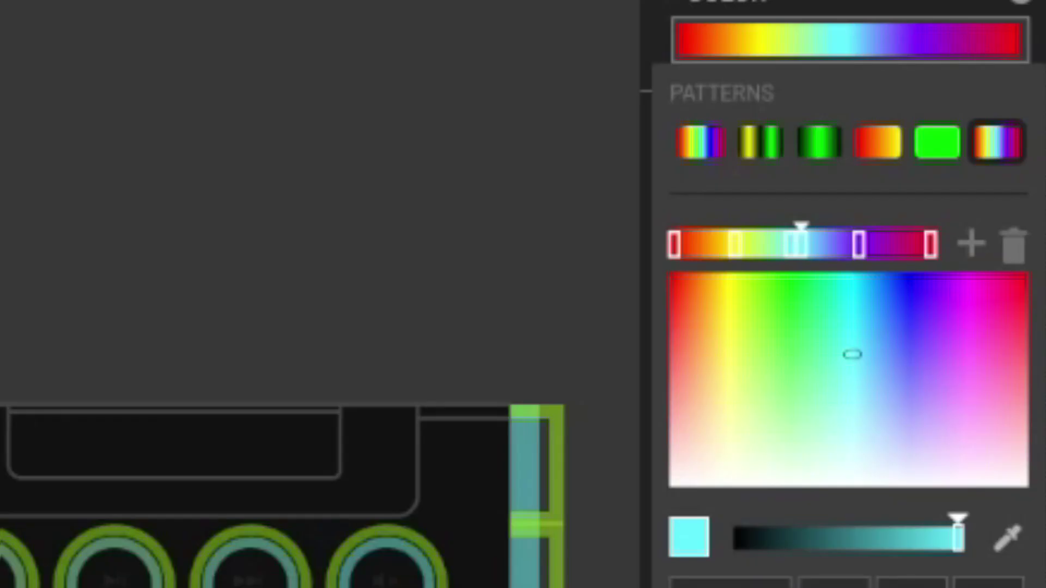
Recolour the yellow gradient stop with Instagram hex FEDA75
left_click(986, 224)
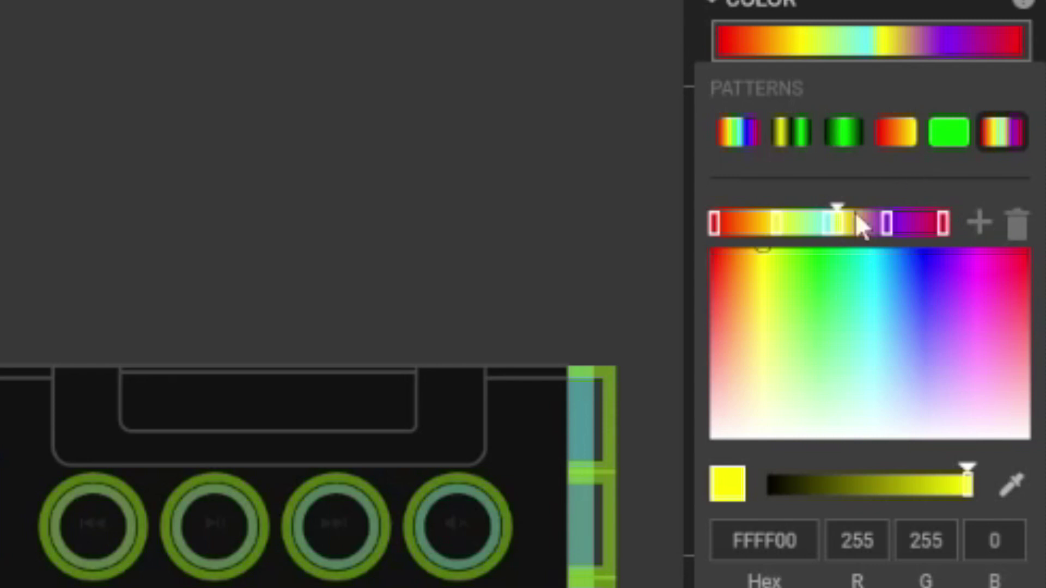
double_click(795, 542)
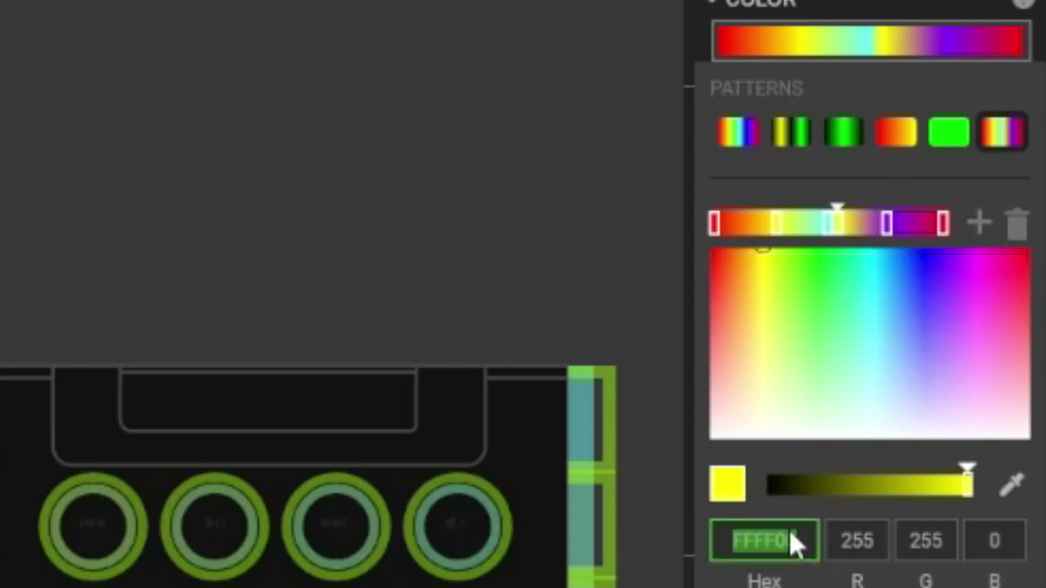
type("FEDA75")
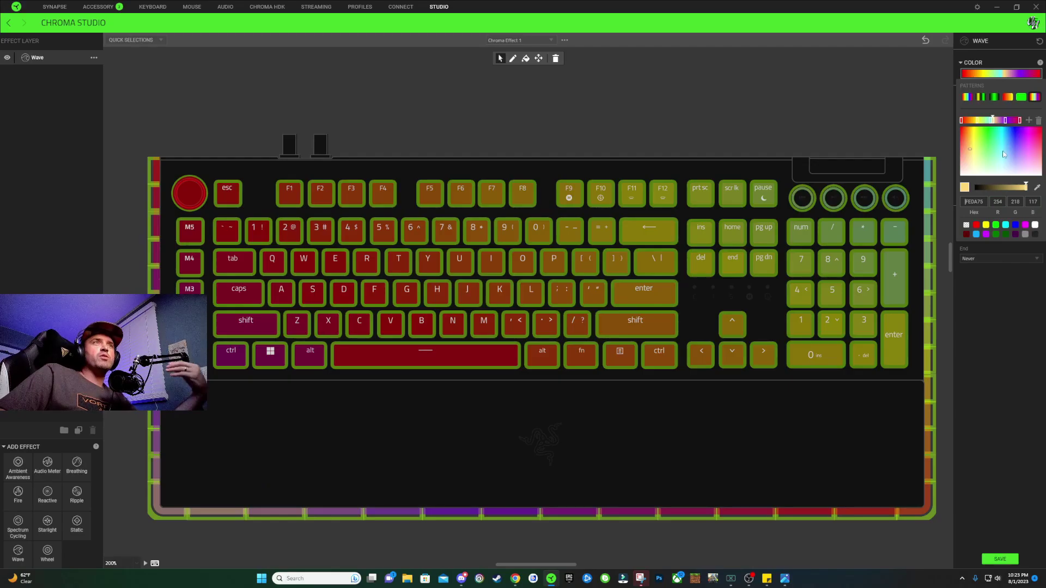
left_click(887, 224)
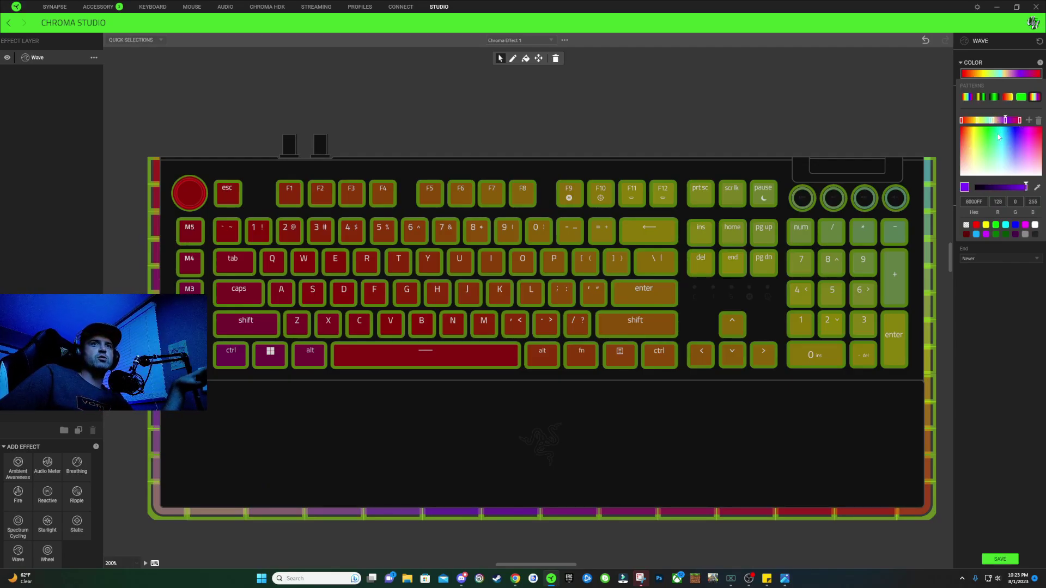
left_click(572, 397)
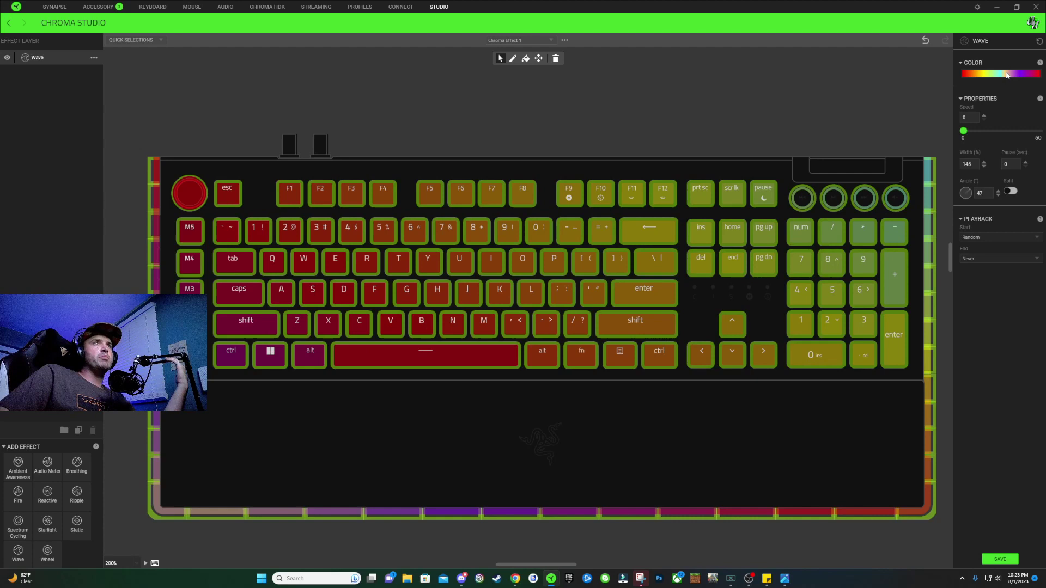
Set a stop to orange FA7E1E and recolour the remaining stops with Instagram hex codes
left_click(1001, 74)
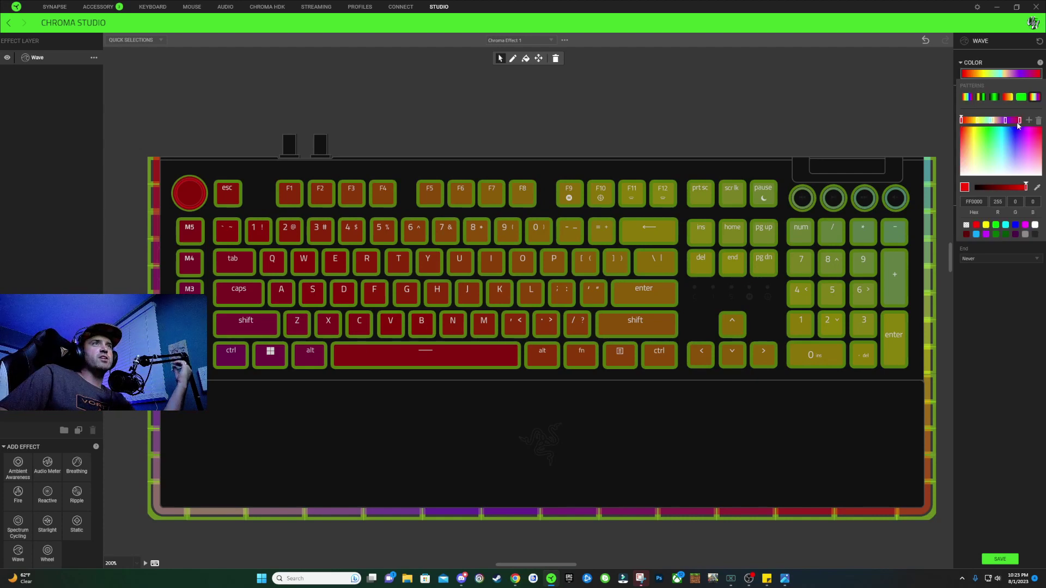
left_click(975, 202)
type("FA7E1E")
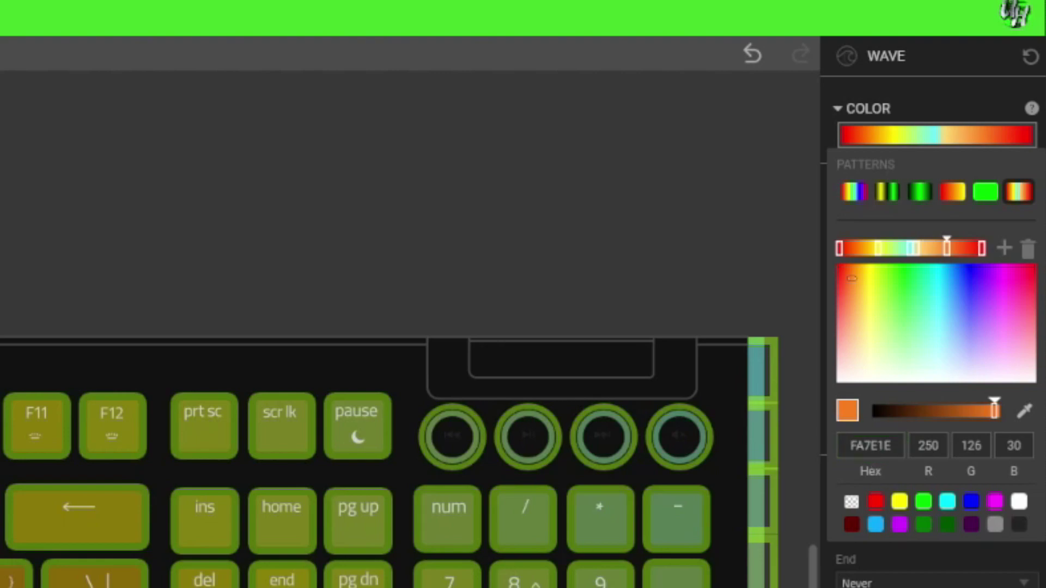
left_click(982, 248)
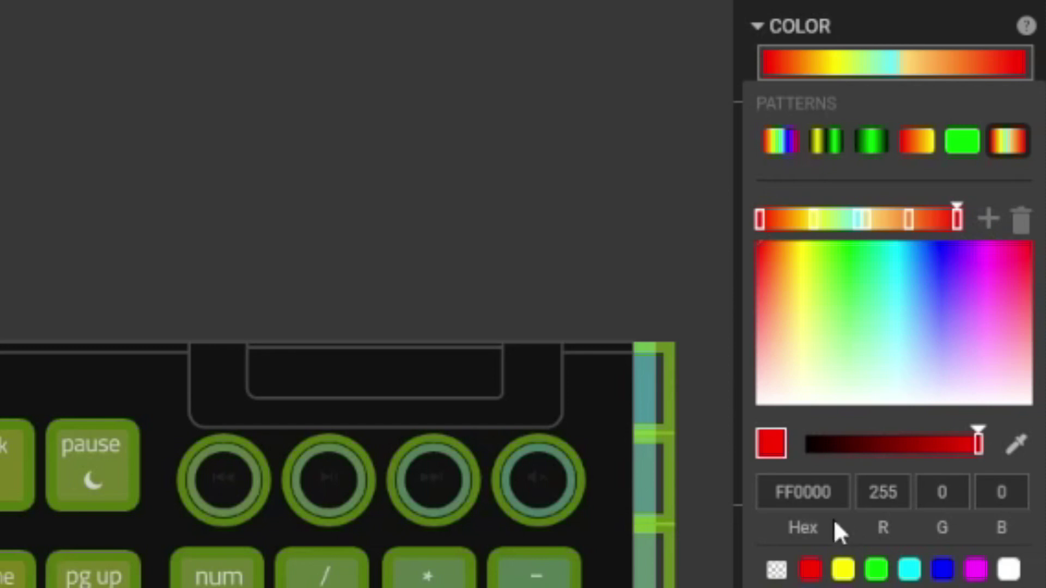
left_click(801, 493)
left_click(813, 219)
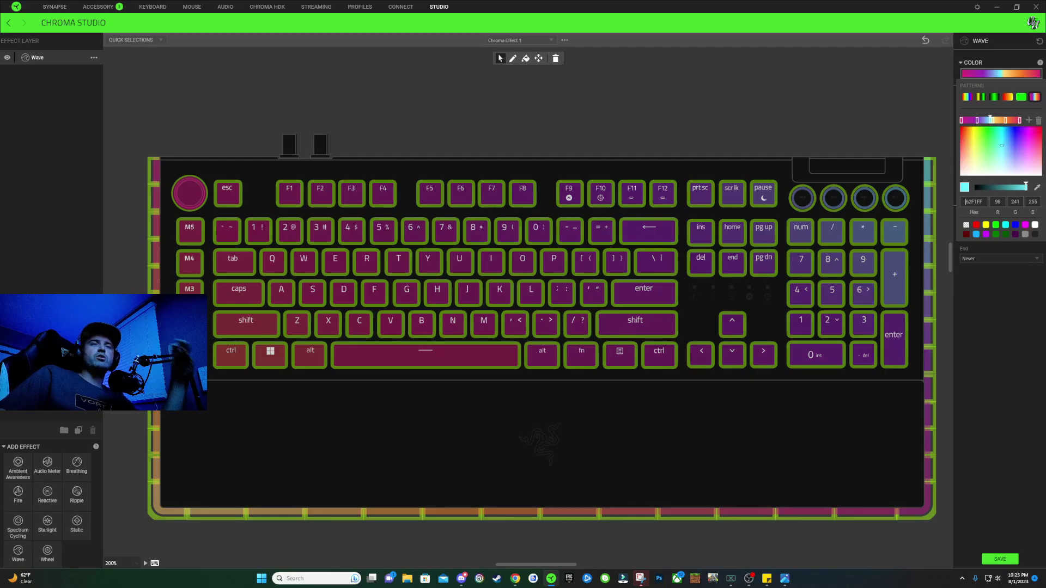
left_click(726, 115)
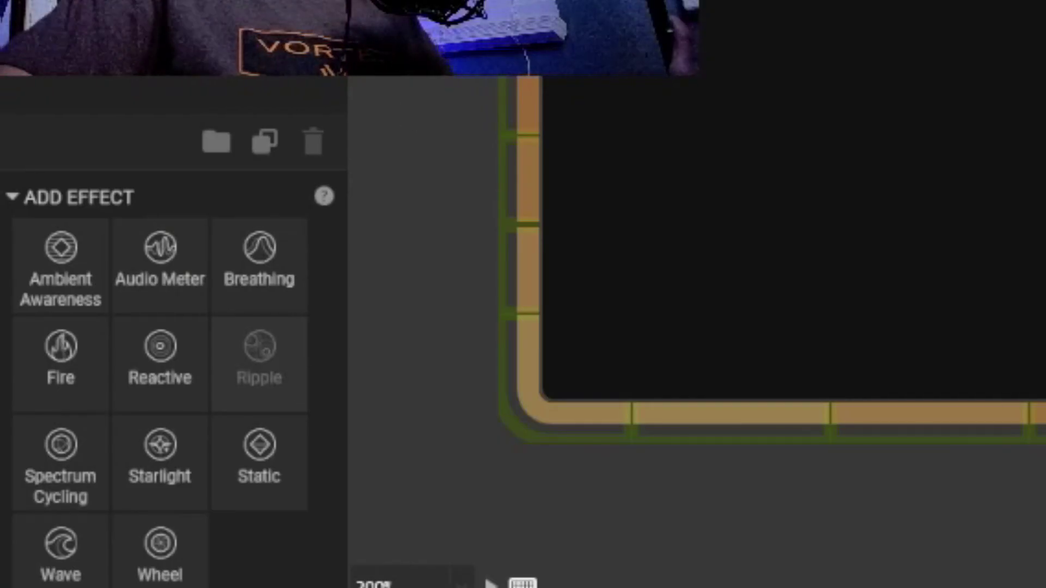
Add a Ripple layer, apply the orange-red preset and remove its extra yellow stop
left_click(260, 362)
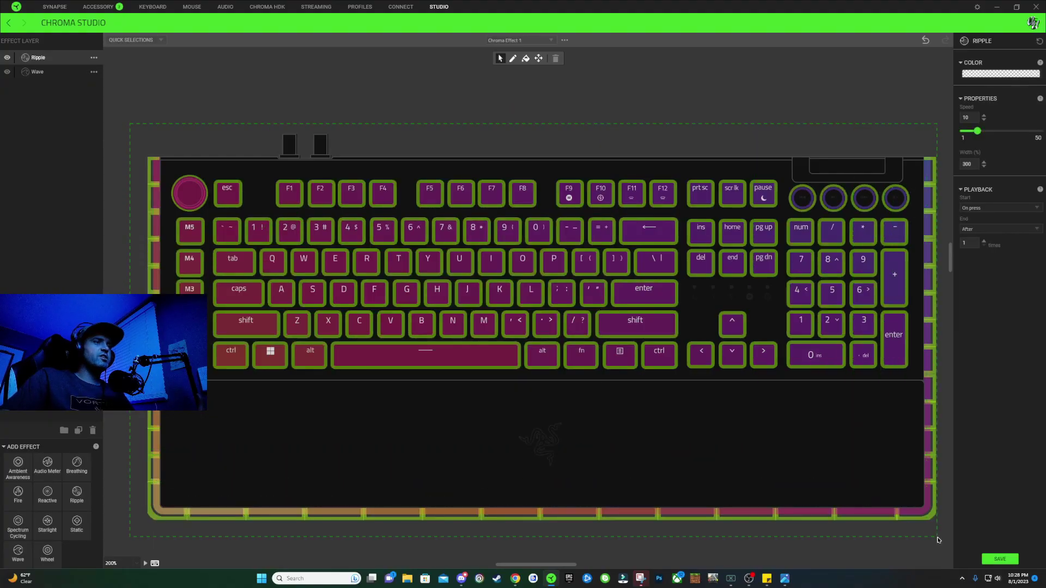
left_click(991, 74)
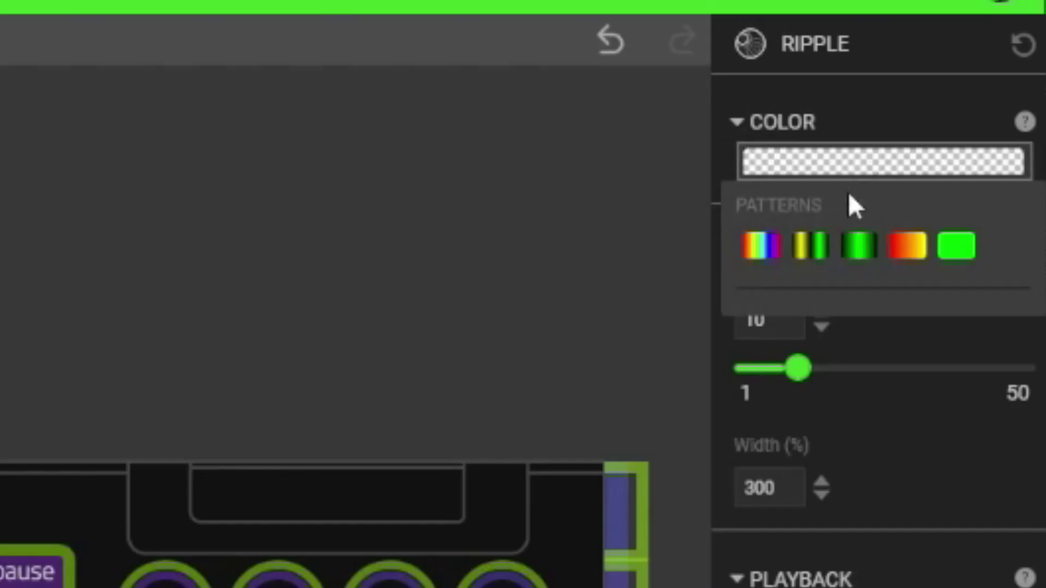
left_click(906, 248)
left_click_drag(953, 331, 702, 354)
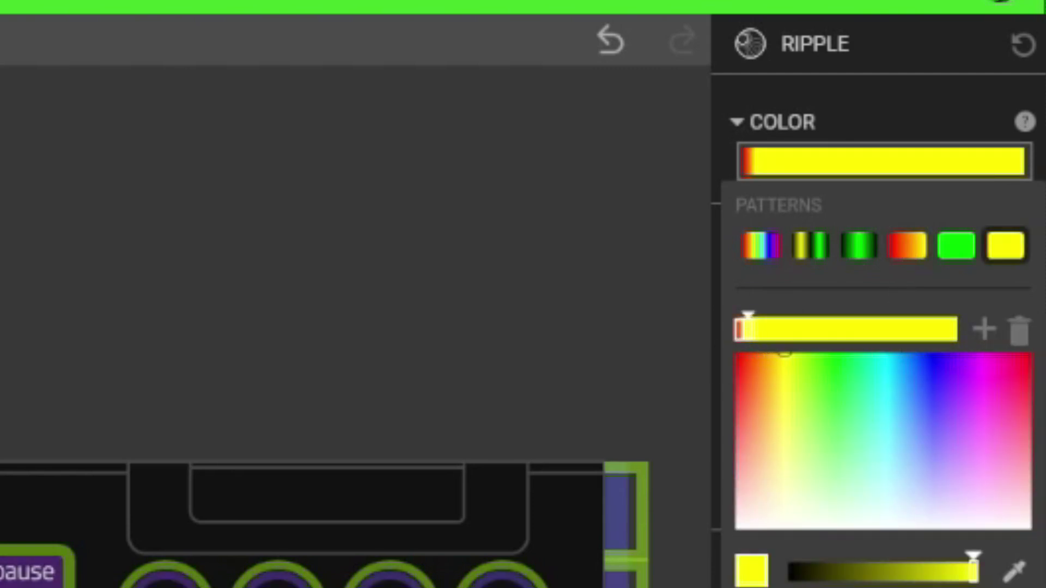
left_click_drag(785, 353, 799, 397)
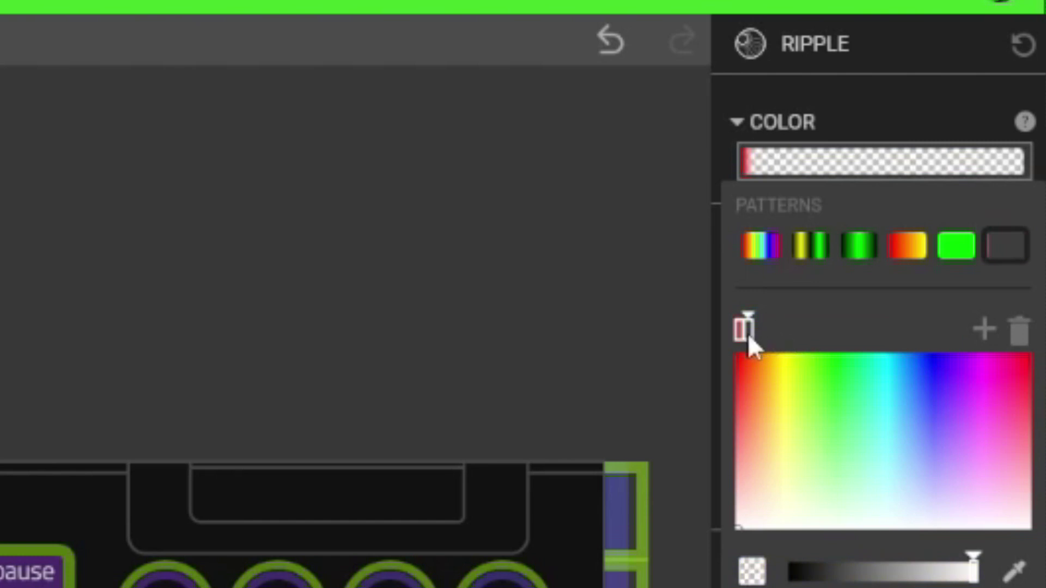
left_click_drag(749, 337, 754, 331)
Set the first Ripple stop to orange FFAA19, keeping the second stop transparent
left_click(739, 330)
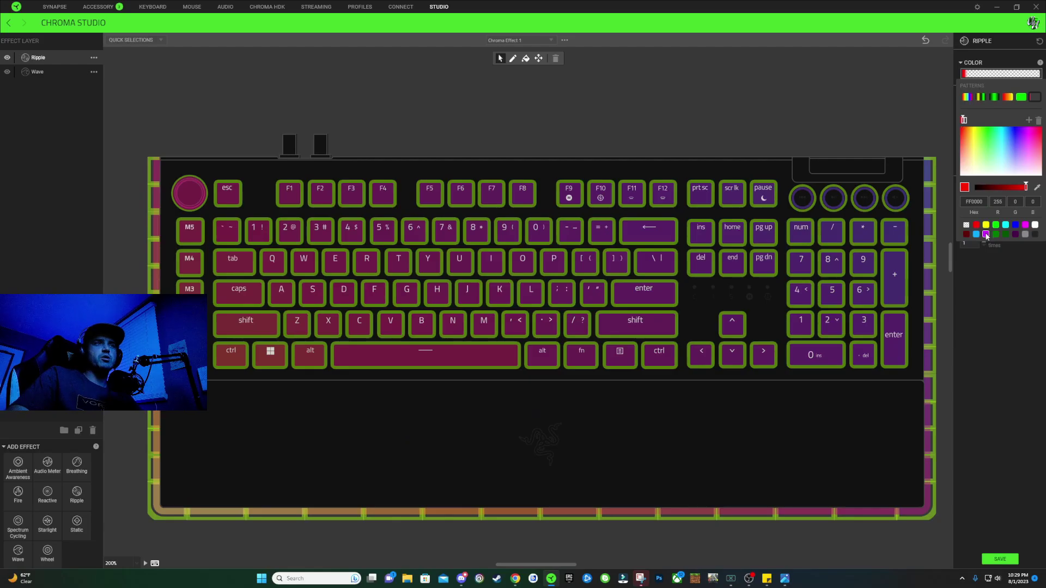
left_click(850, 524)
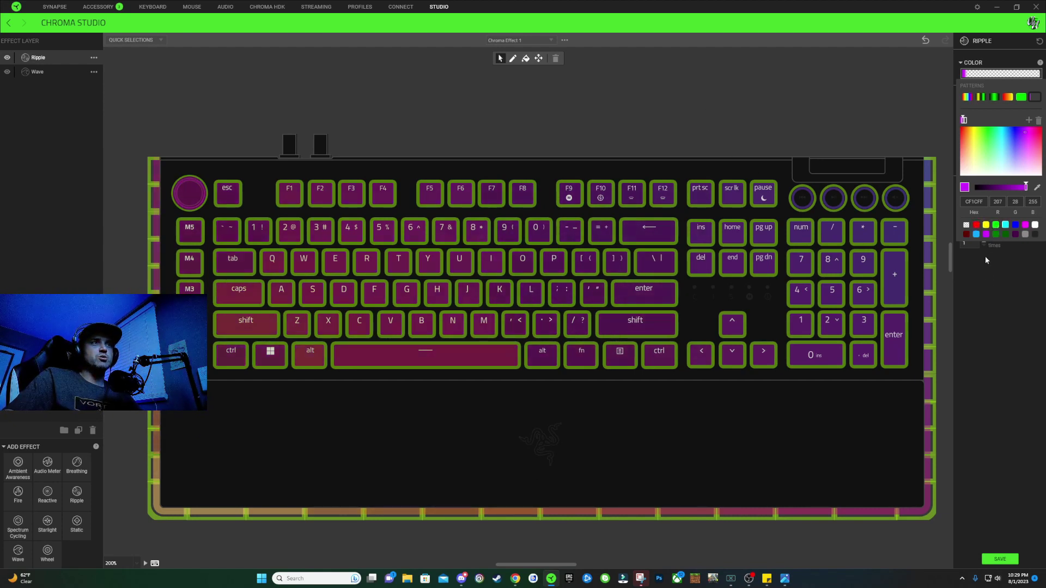
left_click(969, 134)
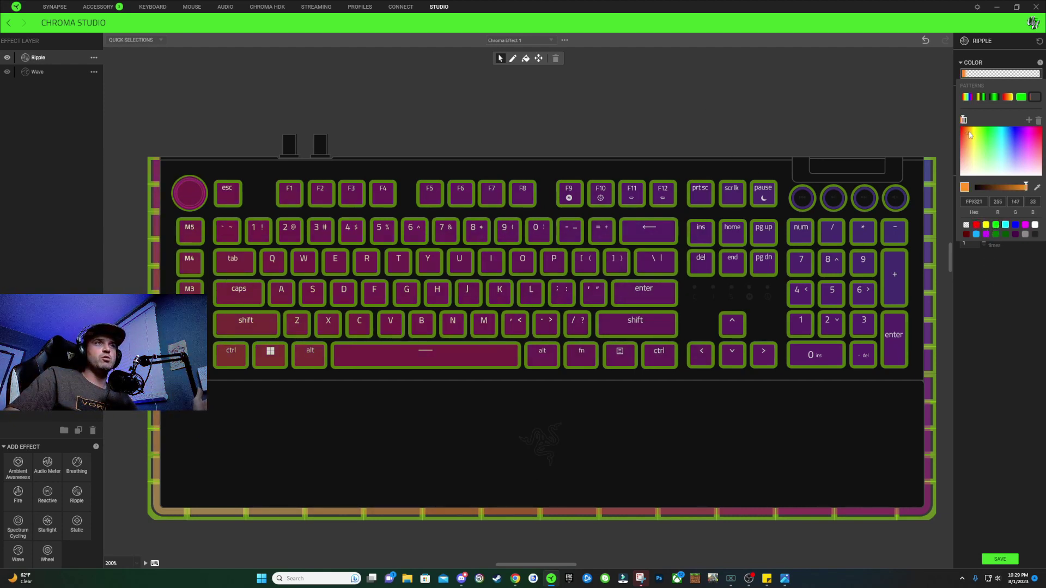
left_click(969, 132)
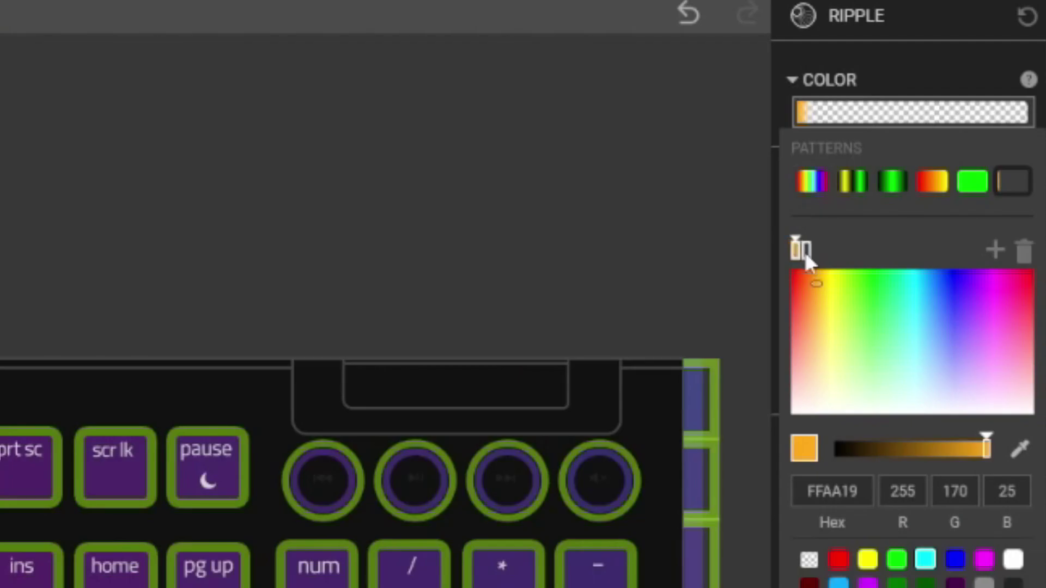
left_click(805, 252)
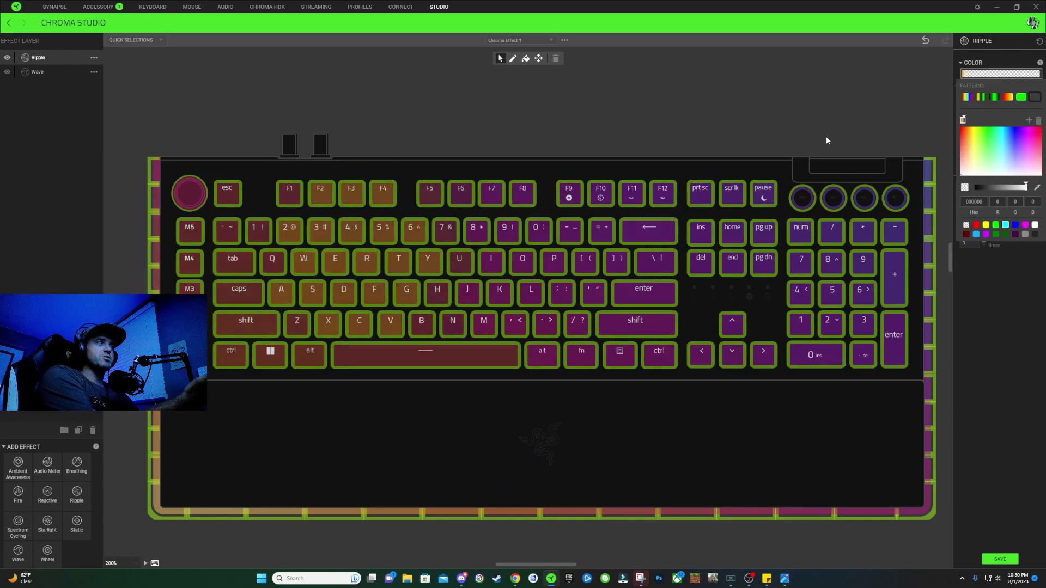
left_click(808, 95)
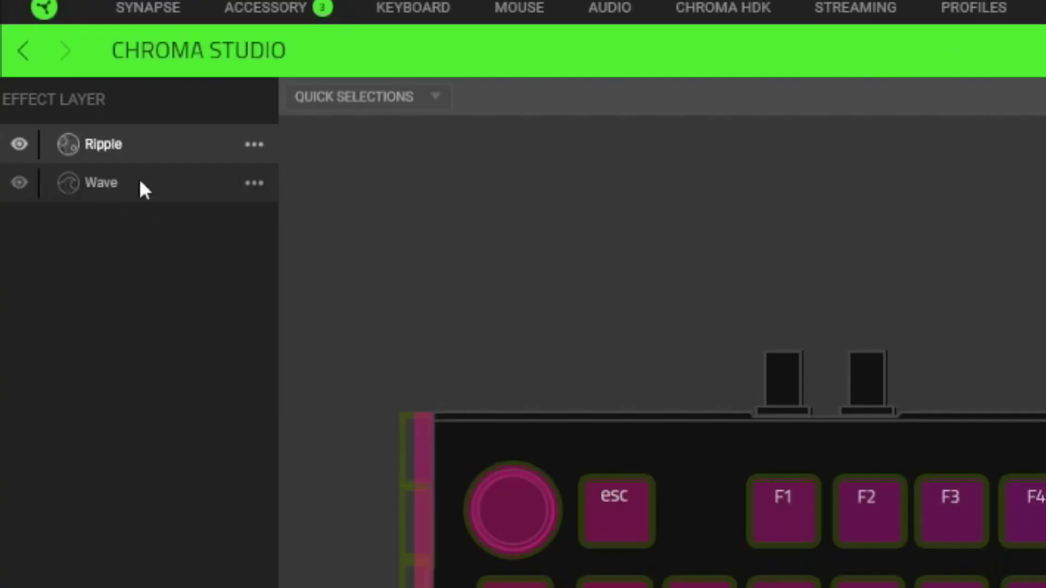
Rename the original Wave layer to 'Keyboard'
left_click(42, 75)
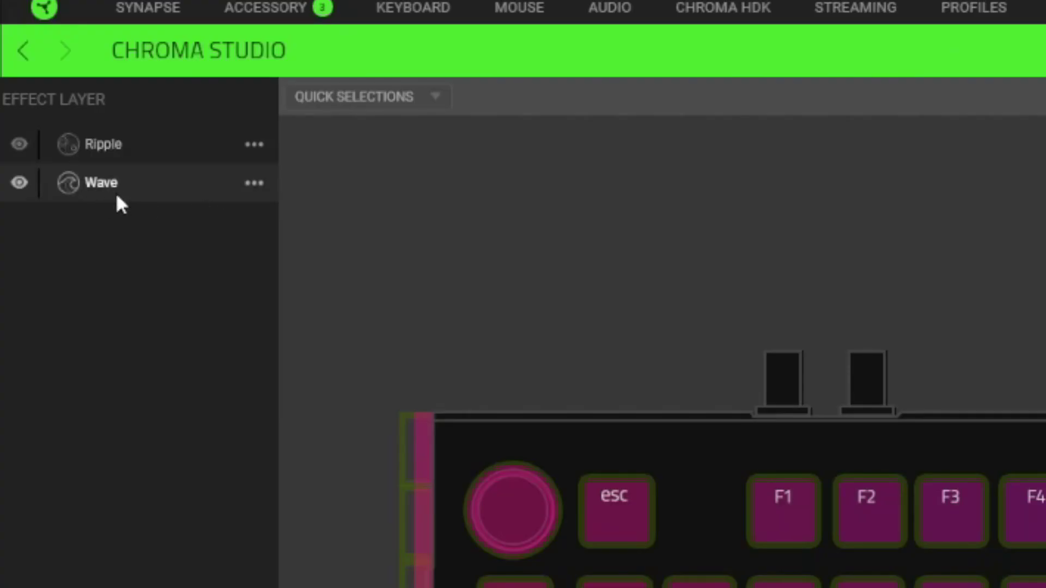
double_click(123, 190)
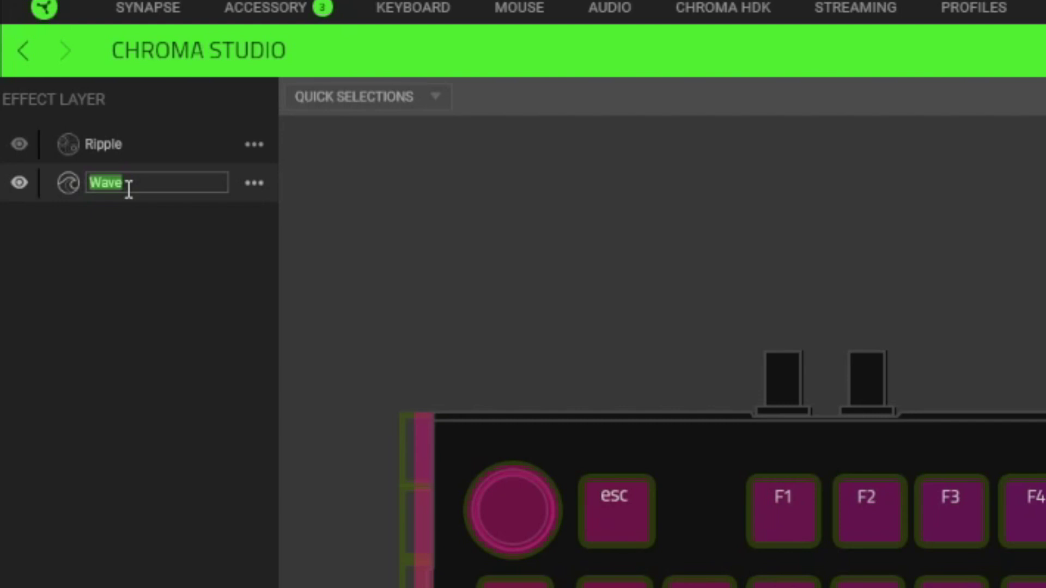
type("Keybo")
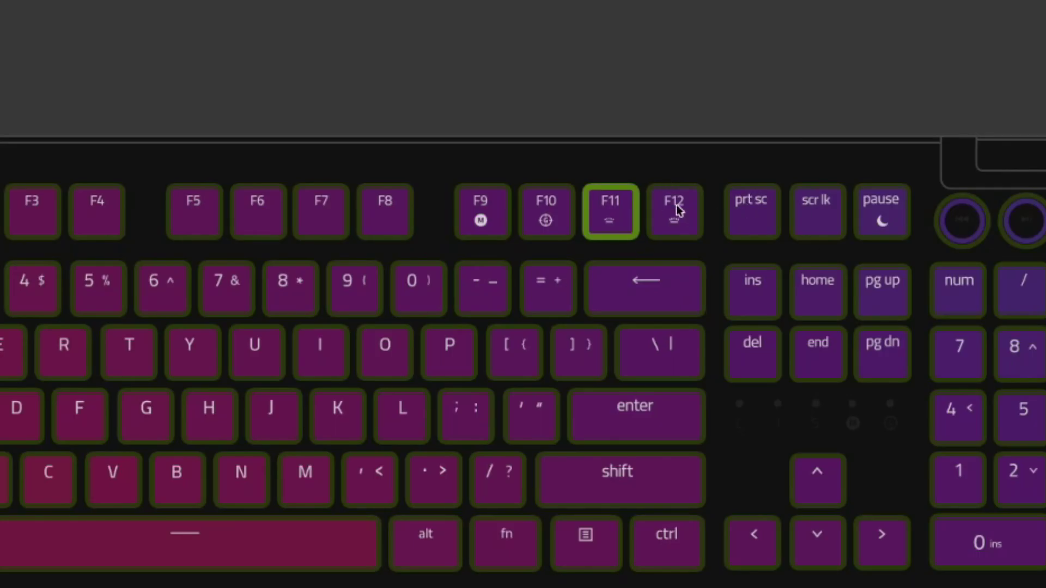
left_click(679, 210)
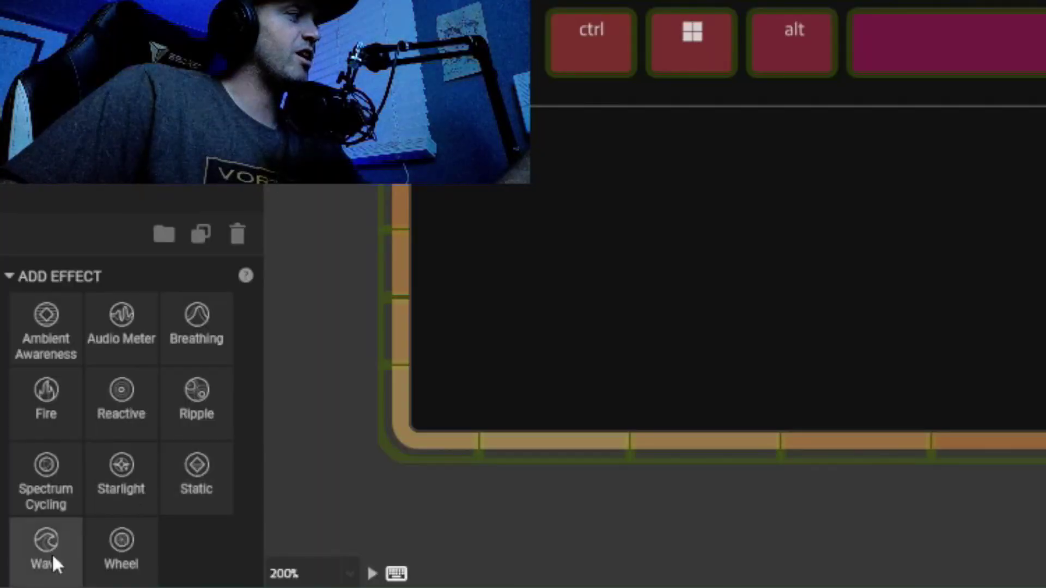
Add a new Wave layer and place it between Ripple and Keyboard
left_click_drag(52, 556, 134, 106)
left_click_drag(152, 204, 163, 234)
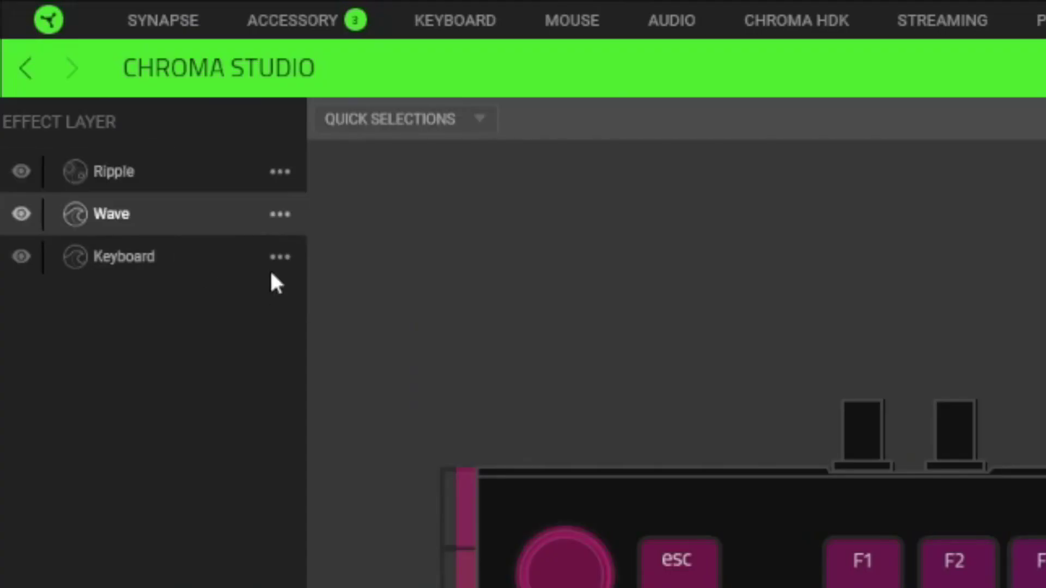
left_click(202, 219)
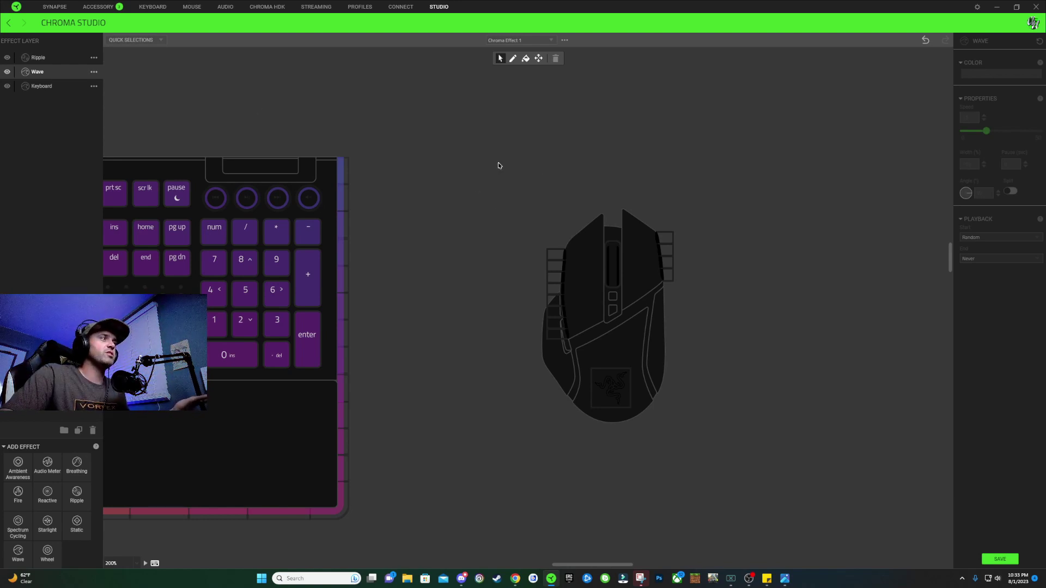
Assign the new Wave layer to all the mouse's lighting zones and rename it 'Mouse'
left_click_drag(461, 157, 751, 470)
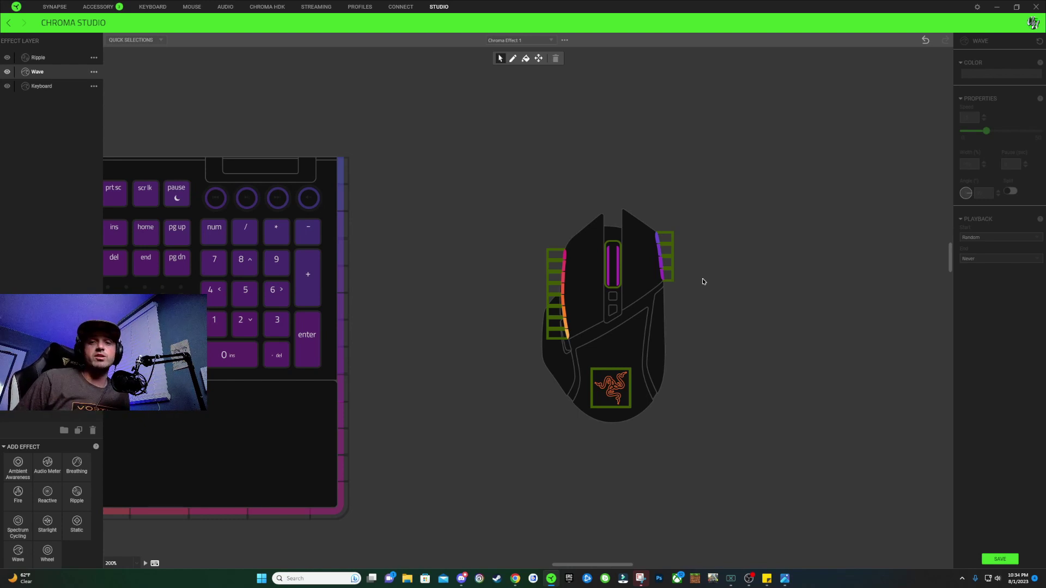
double_click(55, 72)
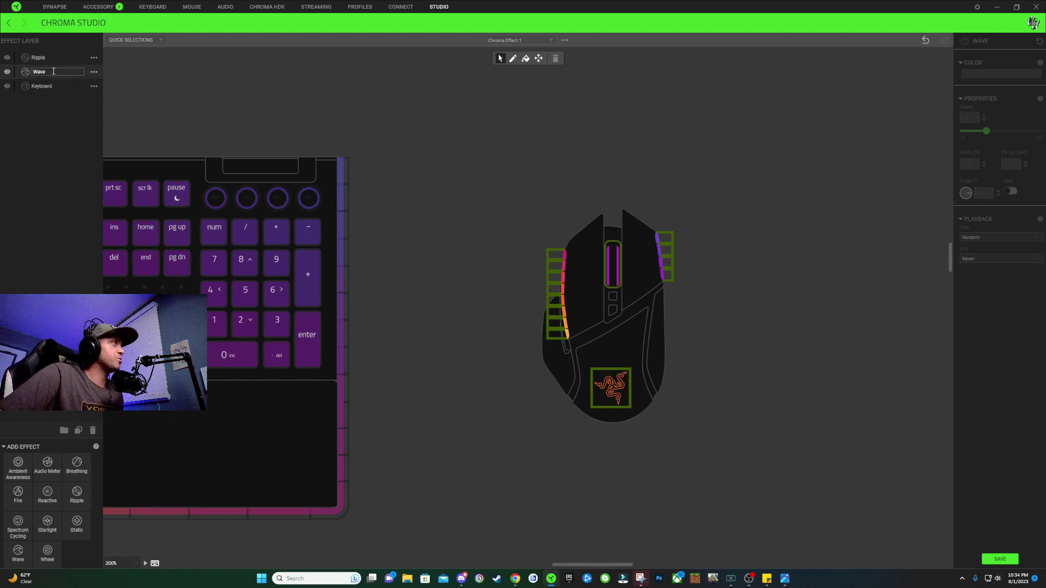
type("Mouse")
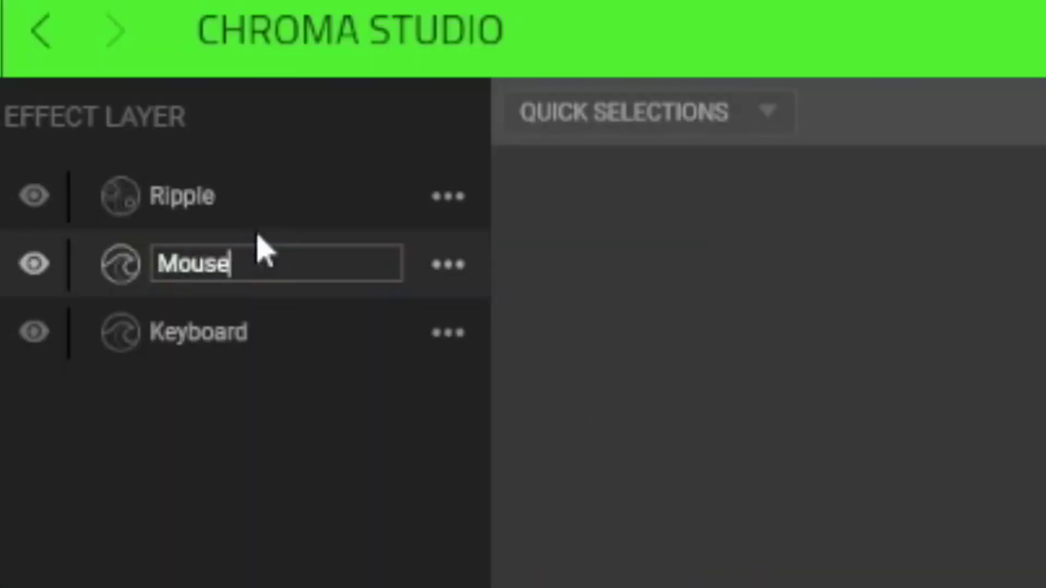
key("Return")
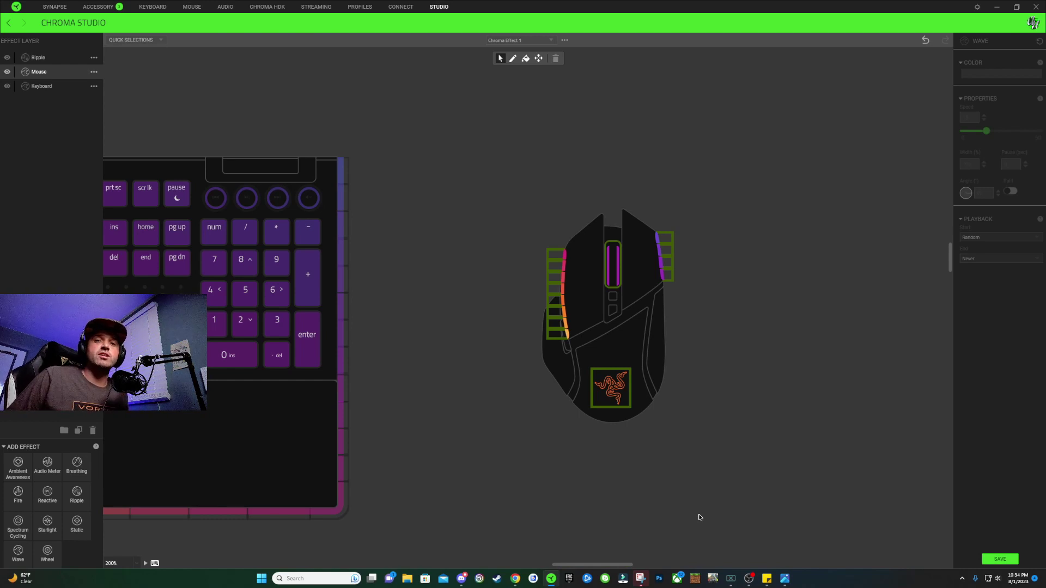